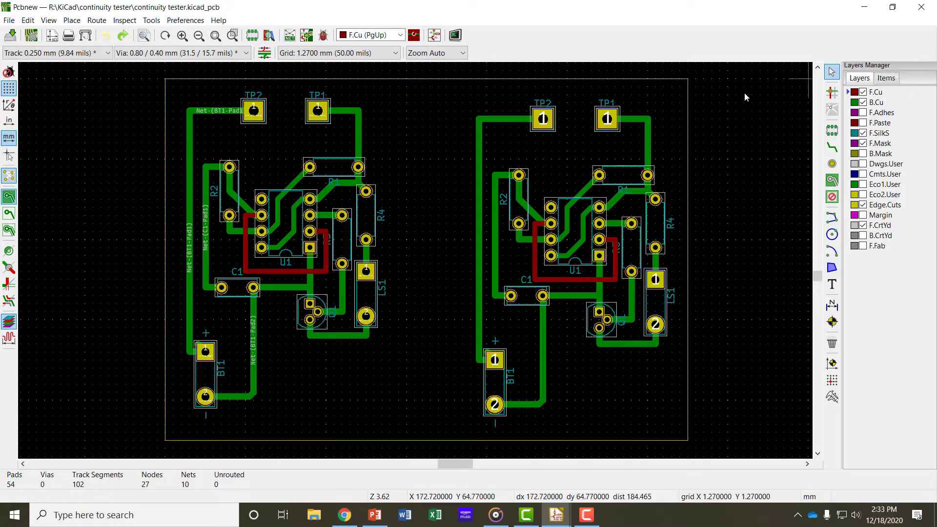
# Box-select the right-hand duplicate copy of the circuit and delete it
pyautogui.moveTo(450, 90); pyautogui.dragTo(678, 408)
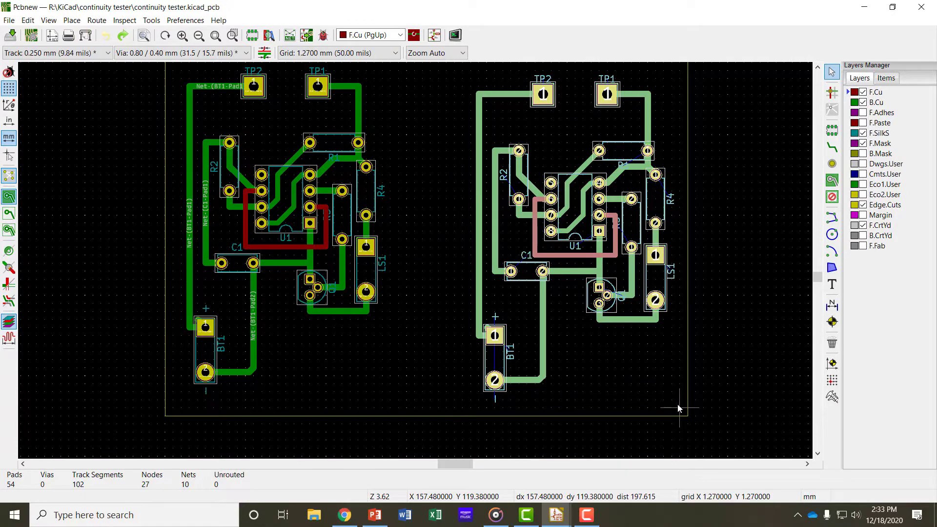
pyautogui.press('Delete')
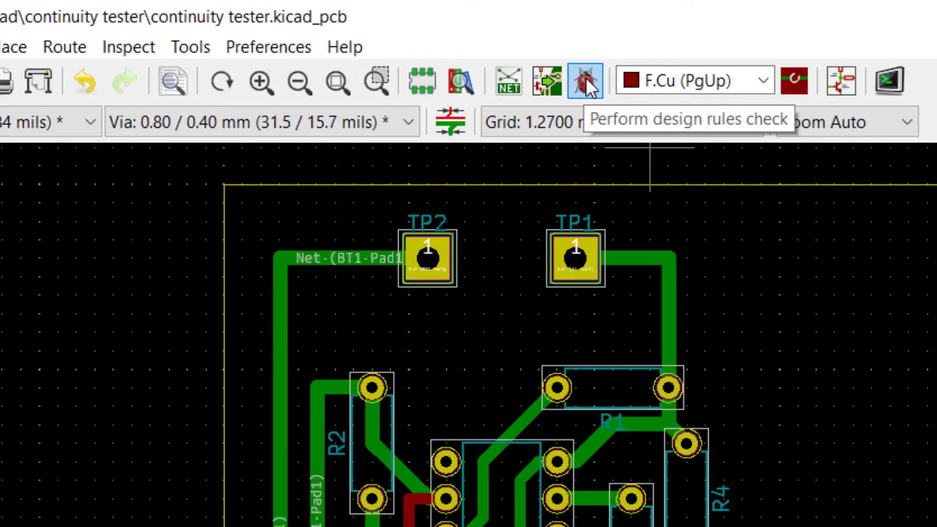
# Run DRC on the board and confirm 0 problems and 0 unconnected items
pyautogui.click(587, 81)
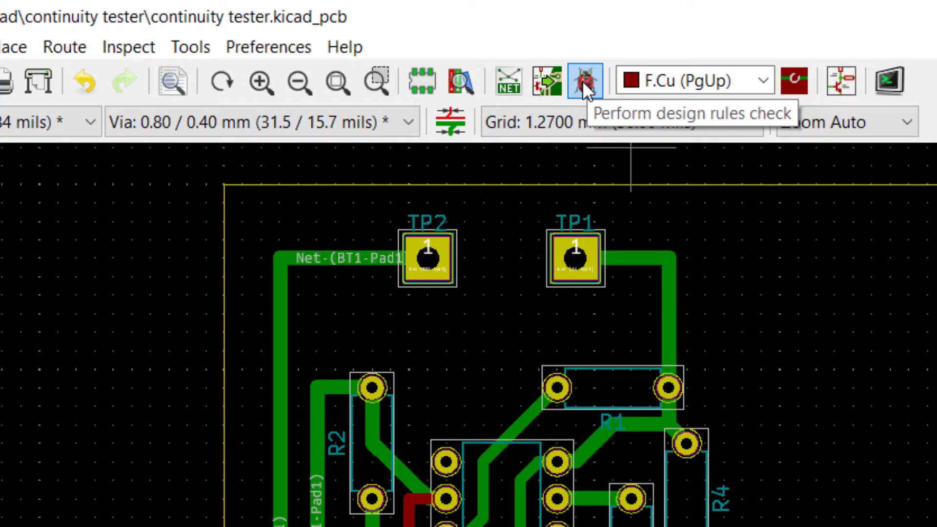
pyautogui.click(582, 81)
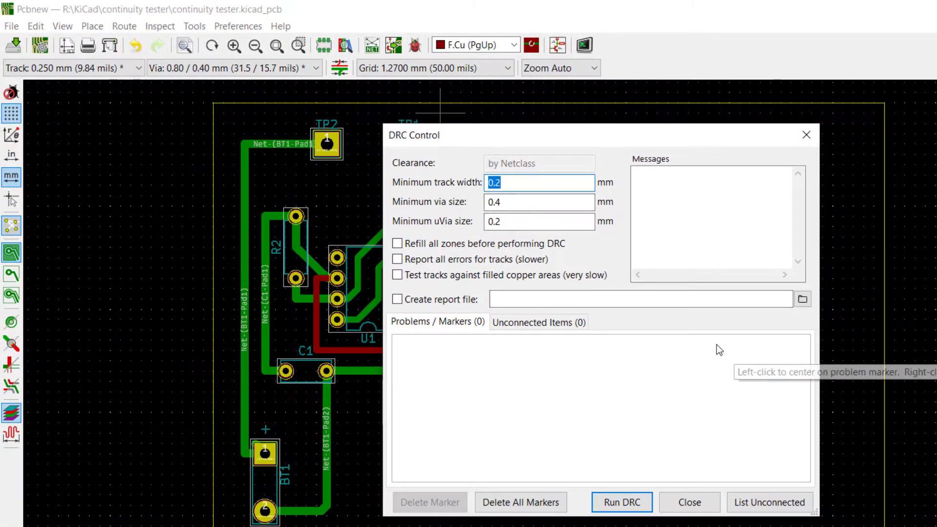
pyautogui.click(622, 508)
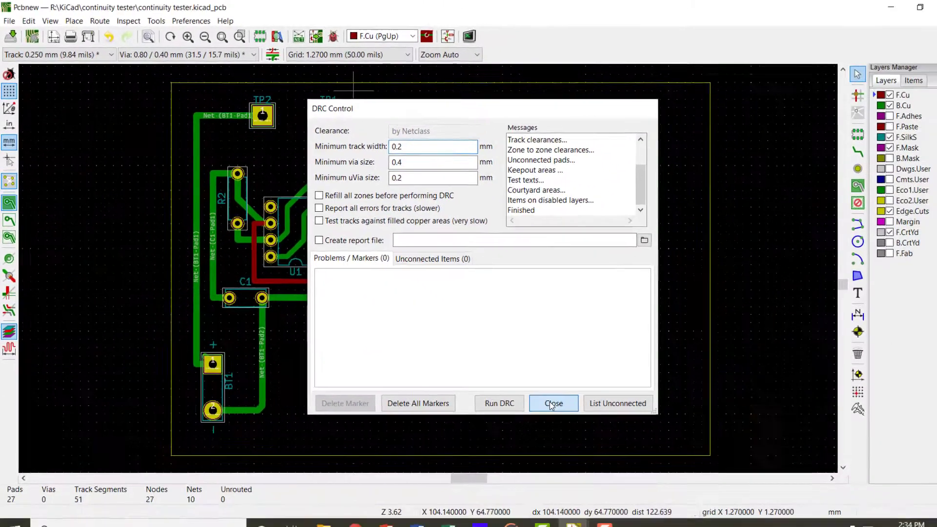
# On F.SilkS, add the text 'continuity tester v1.0' below the battery connector
pyautogui.click(689, 502)
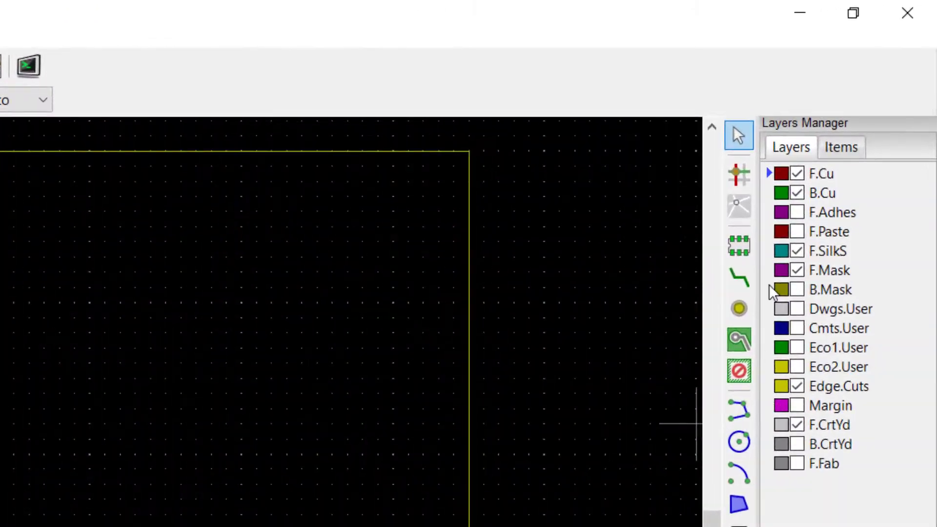
pyautogui.click(771, 251)
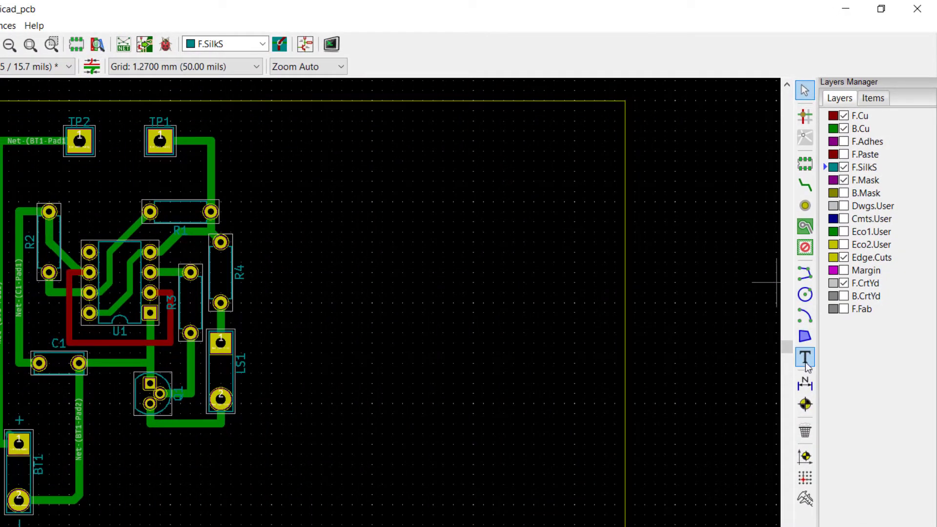
pyautogui.click(805, 359)
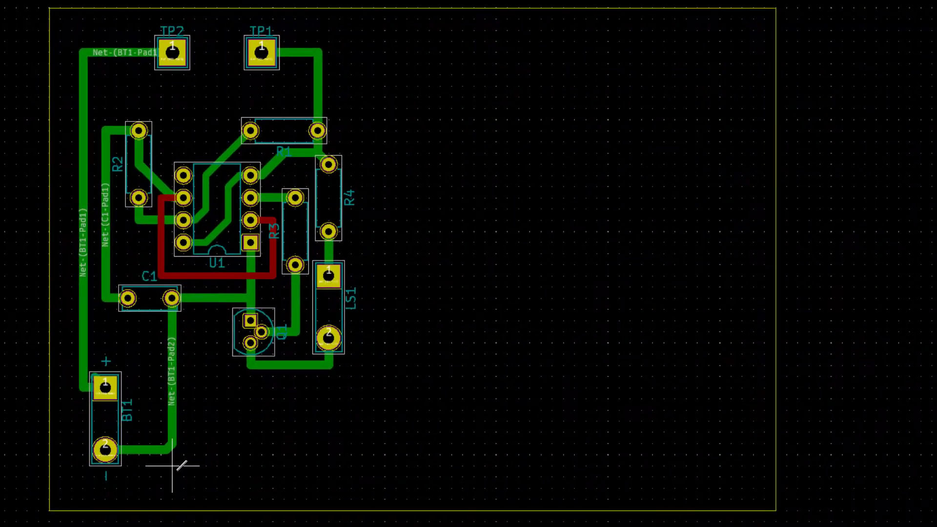
pyautogui.click(172, 476)
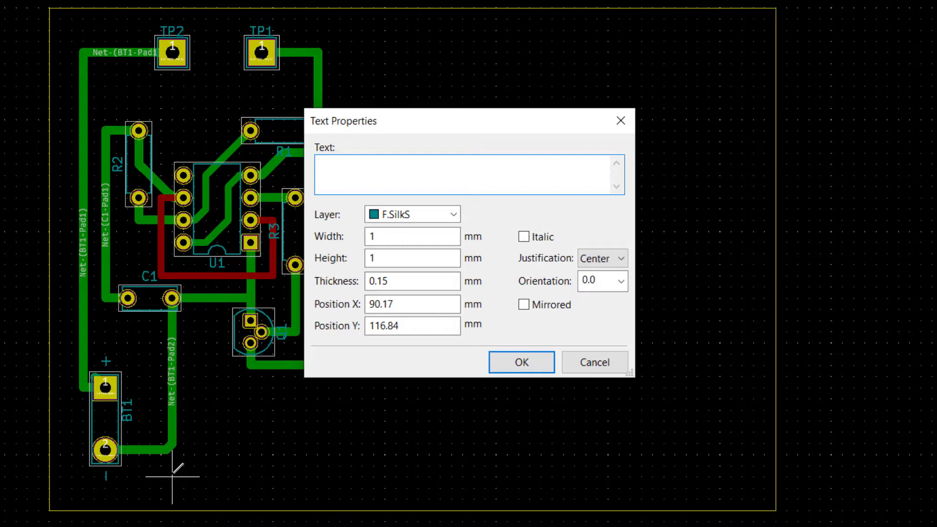
pyautogui.write('continuity tester v1.0')
pyautogui.click(380, 237)
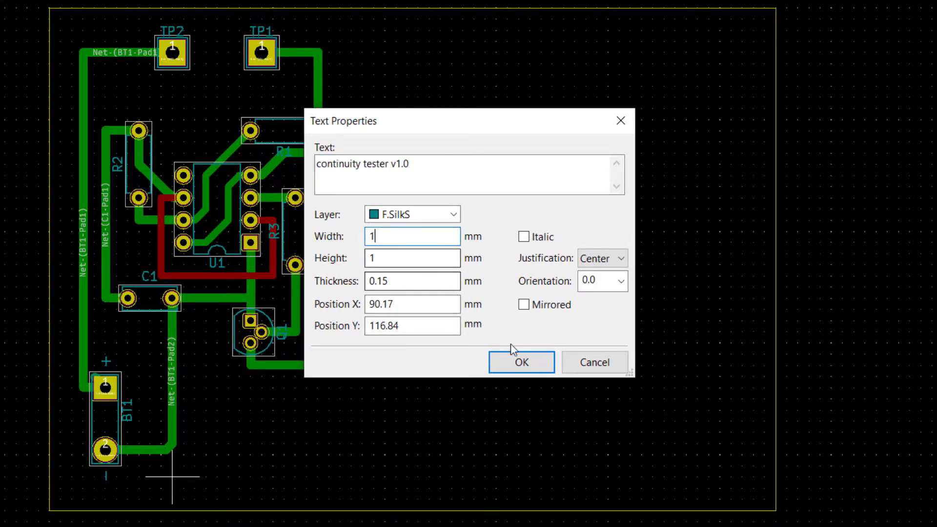
pyautogui.click(527, 364)
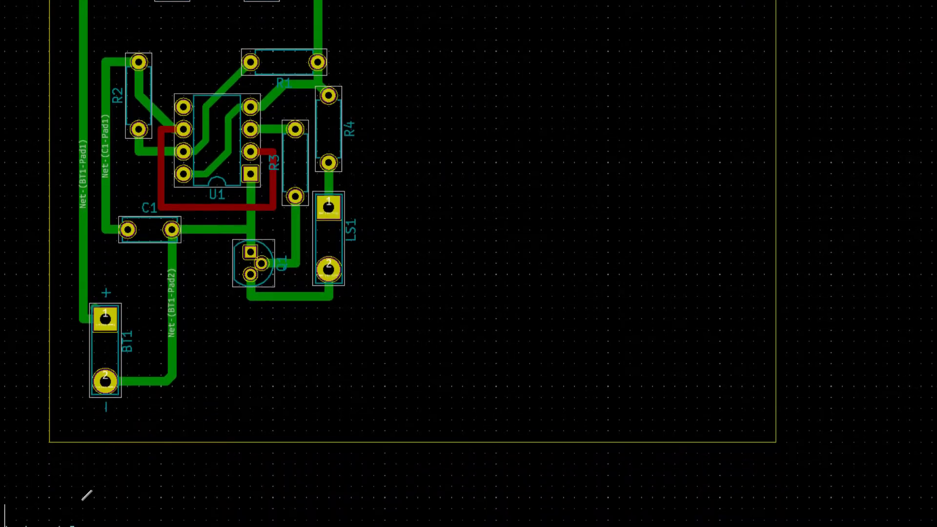
# Resize the 'continuity tester v1.0' label to 1.5 mm width and height along the bottom edge
pyautogui.click(206, 389)
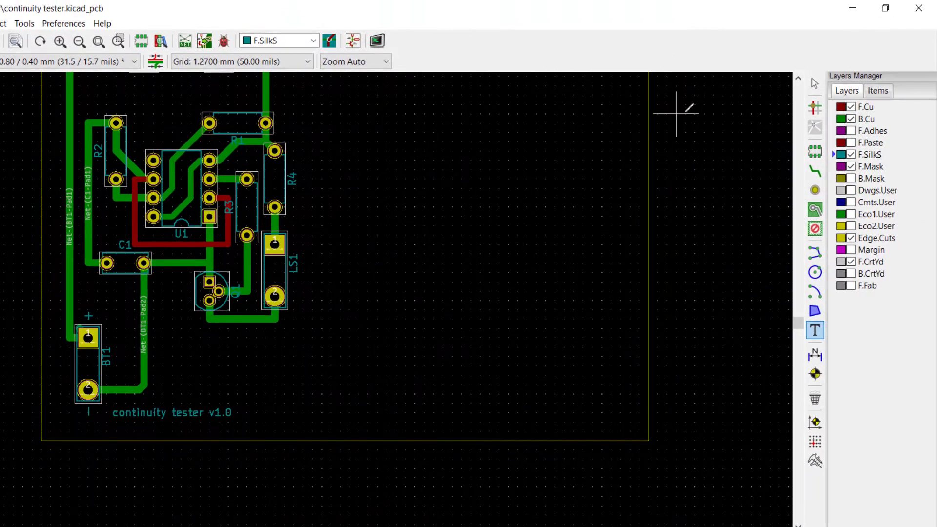
pyautogui.click(814, 84)
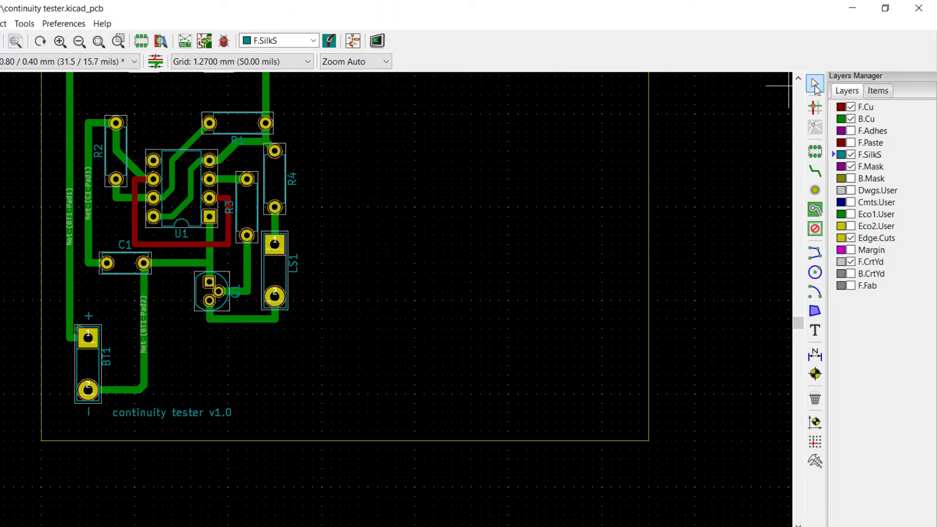
pyautogui.click(179, 413)
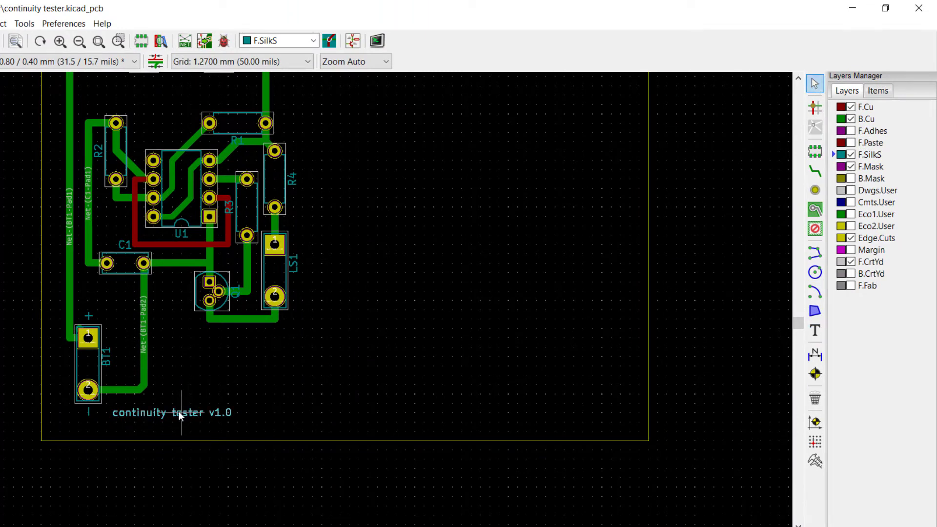
pyautogui.doubleClick(179, 412)
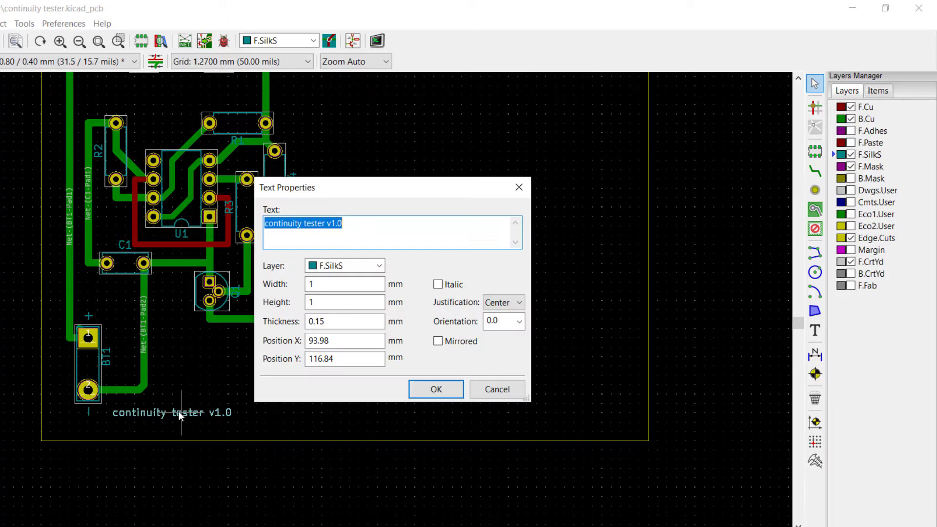
pyautogui.click(312, 284)
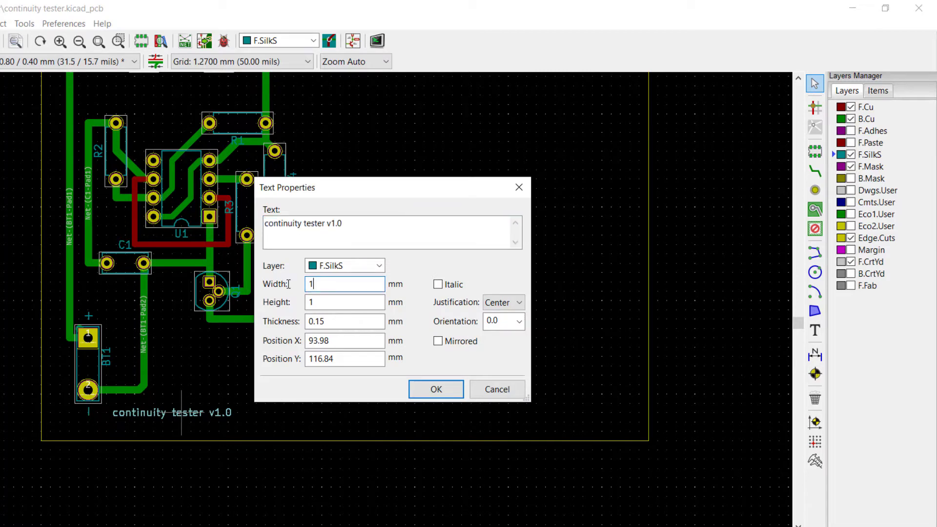
pyautogui.click(306, 302)
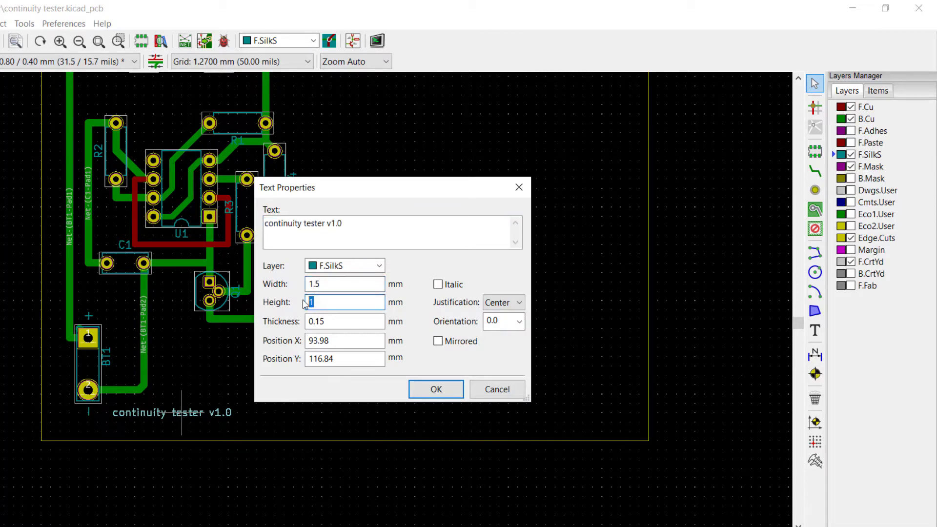
pyautogui.click(429, 389)
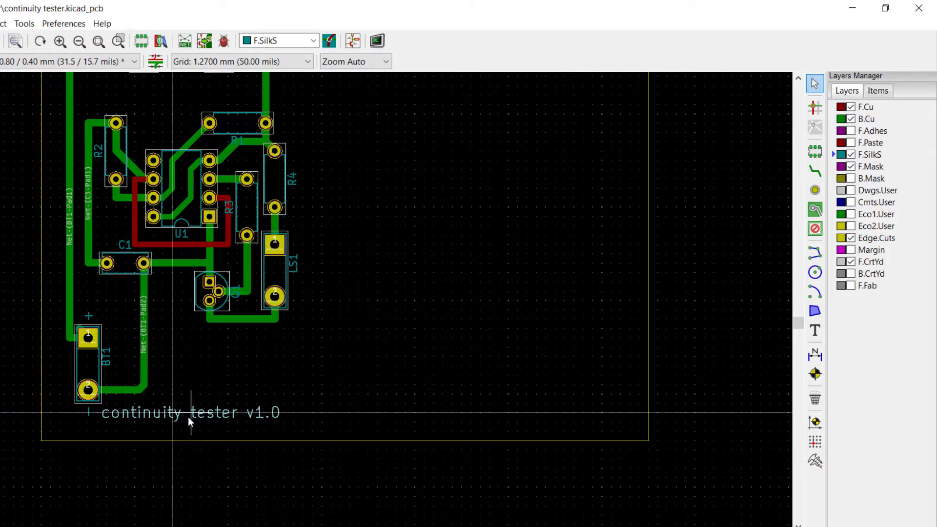
pyautogui.click(188, 418)
pyautogui.moveTo(429, 228); pyautogui.dragTo(419, 298, button='middle')
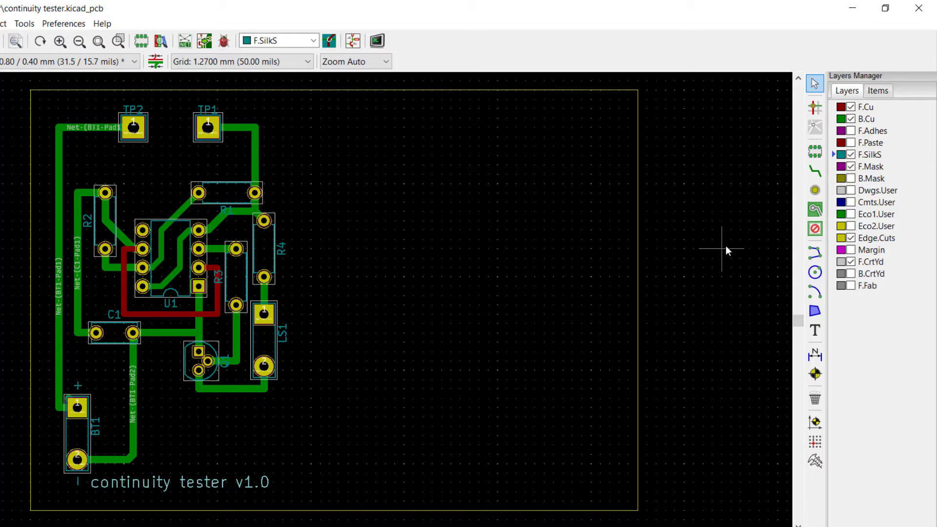
# Show F.Fab and add the 82.550 mm width dimension above the board's top edge
pyautogui.click(815, 355)
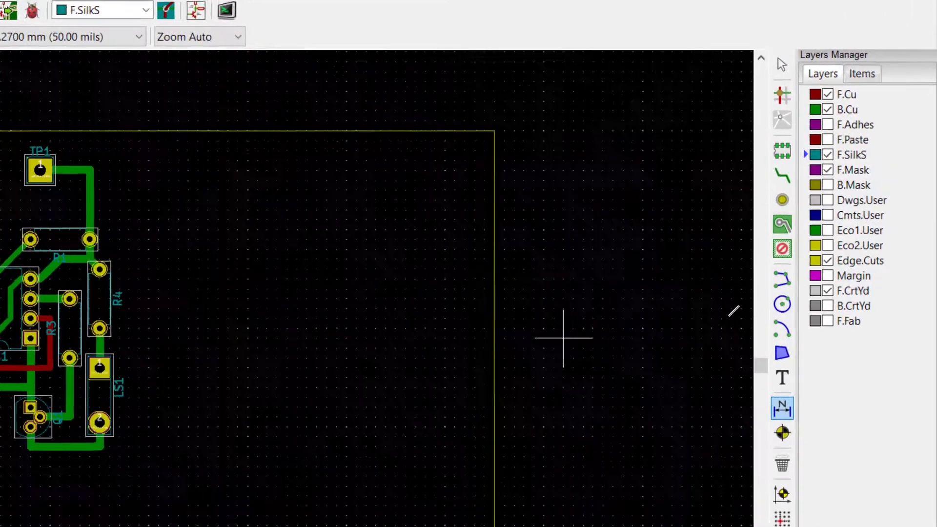
pyautogui.click(790, 380)
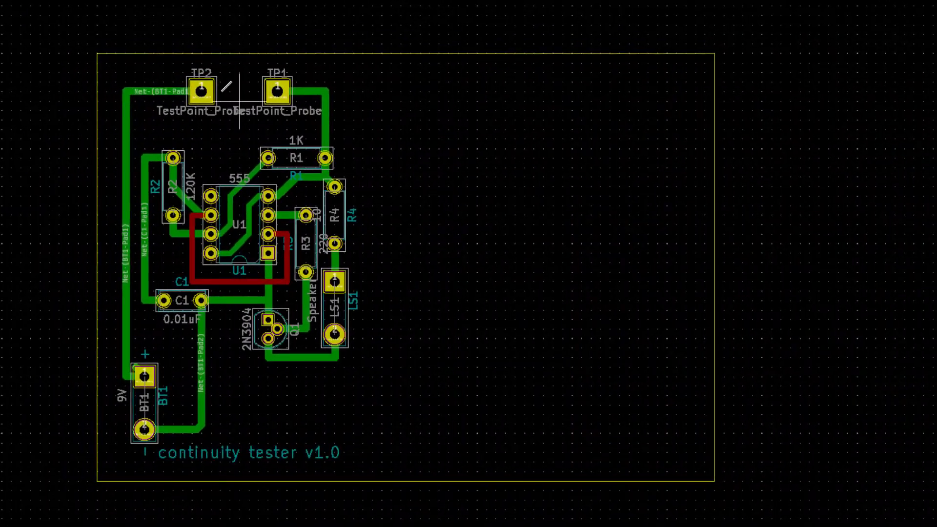
pyautogui.click(98, 52)
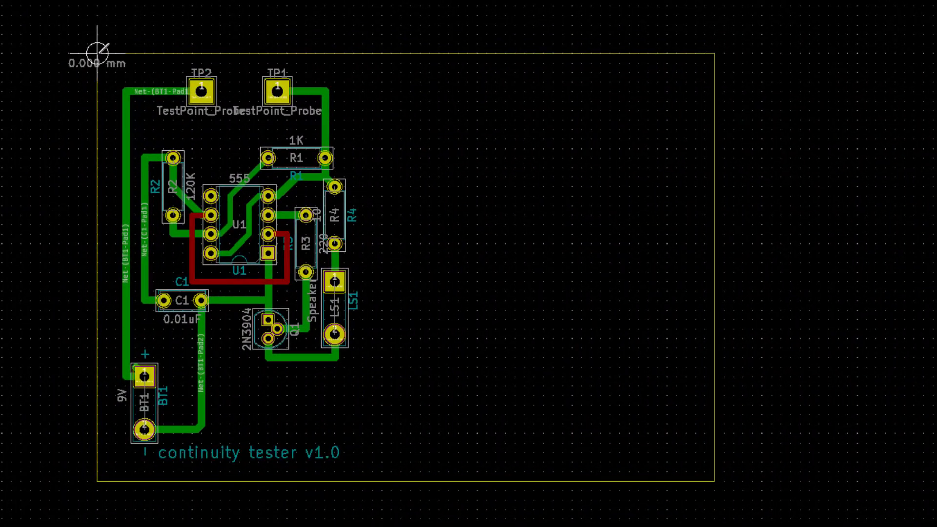
pyautogui.click(714, 53)
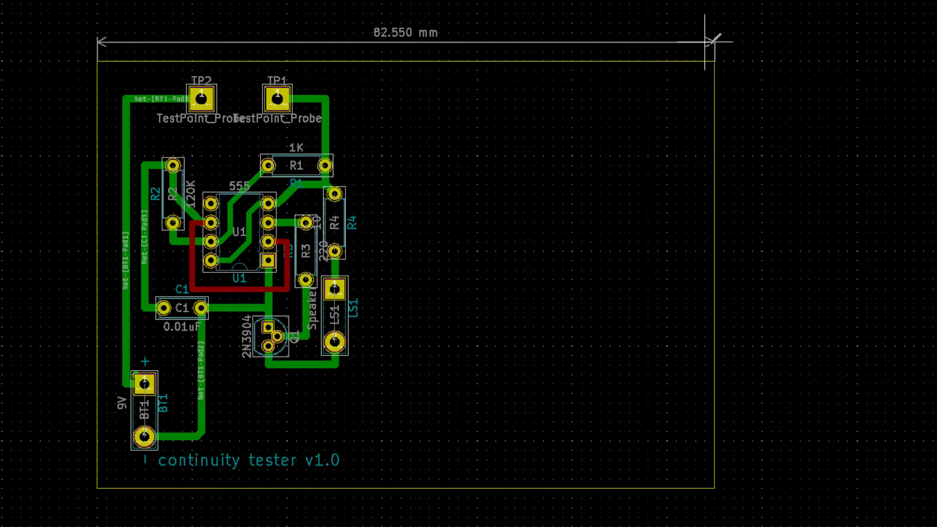
pyautogui.click(714, 41)
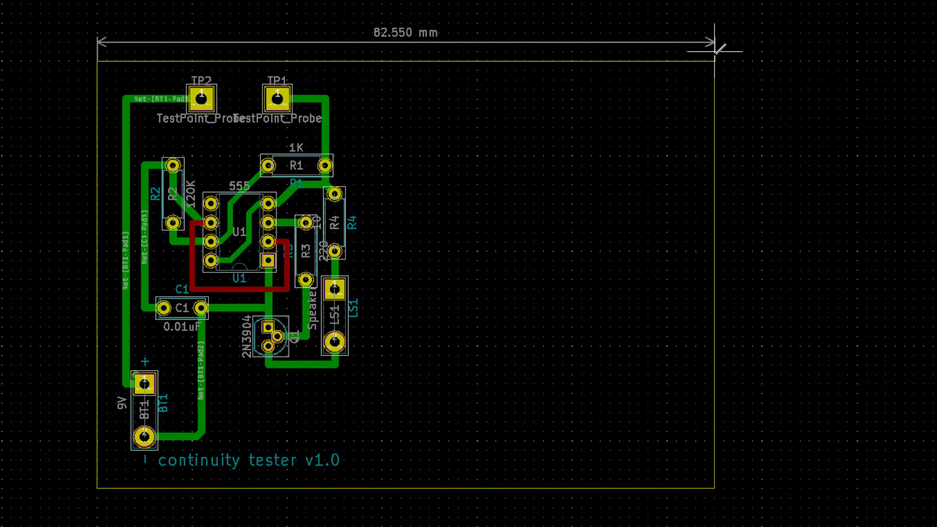
# Add the 57.150 mm height dimension beside the board's right edge
pyautogui.click(714, 61)
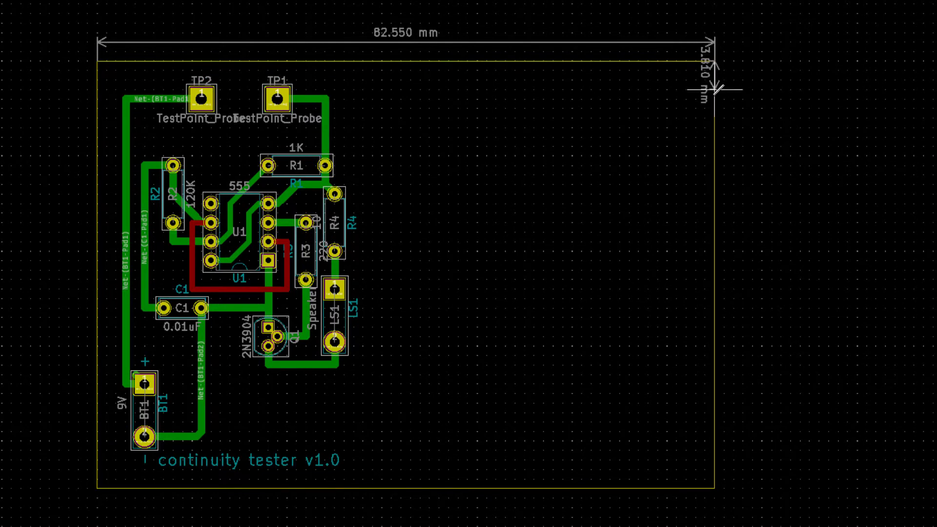
pyautogui.click(715, 481)
pyautogui.click(733, 469)
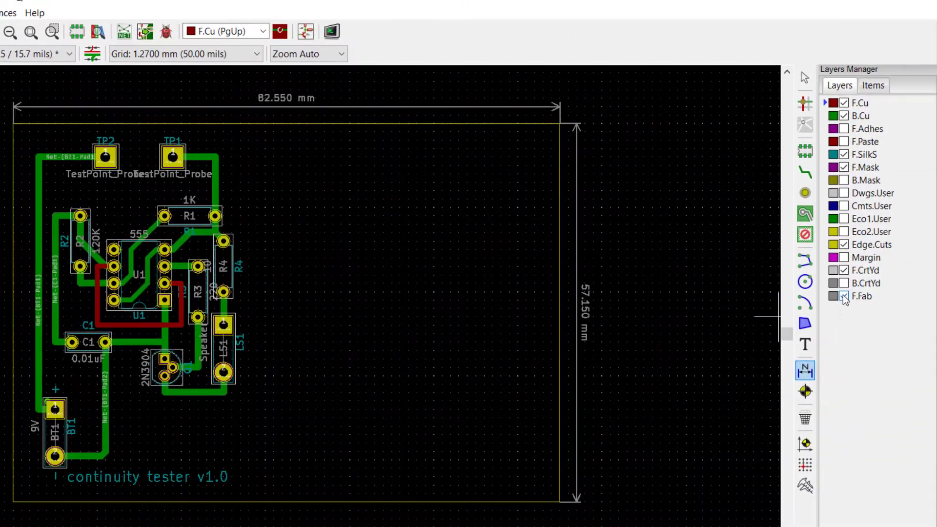
pyautogui.click(843, 297)
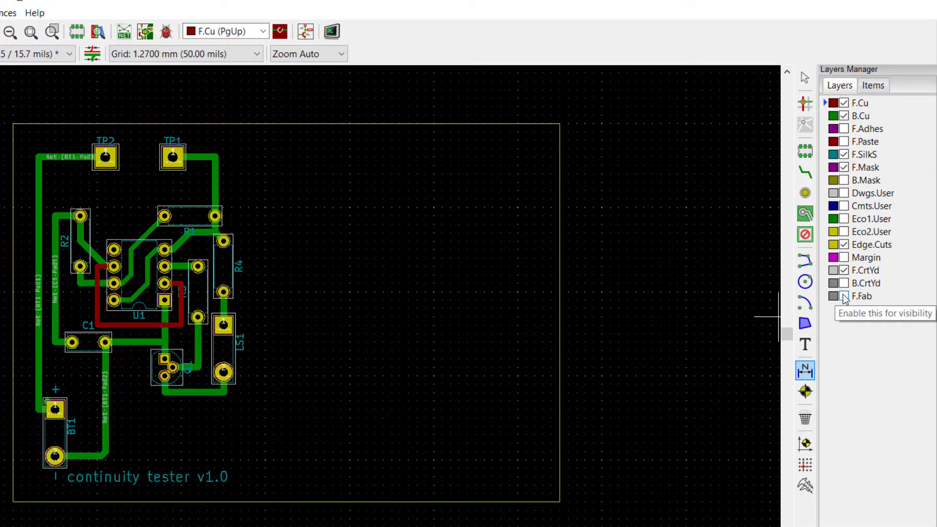
pyautogui.click(843, 296)
pyautogui.click(844, 296)
pyautogui.click(843, 296)
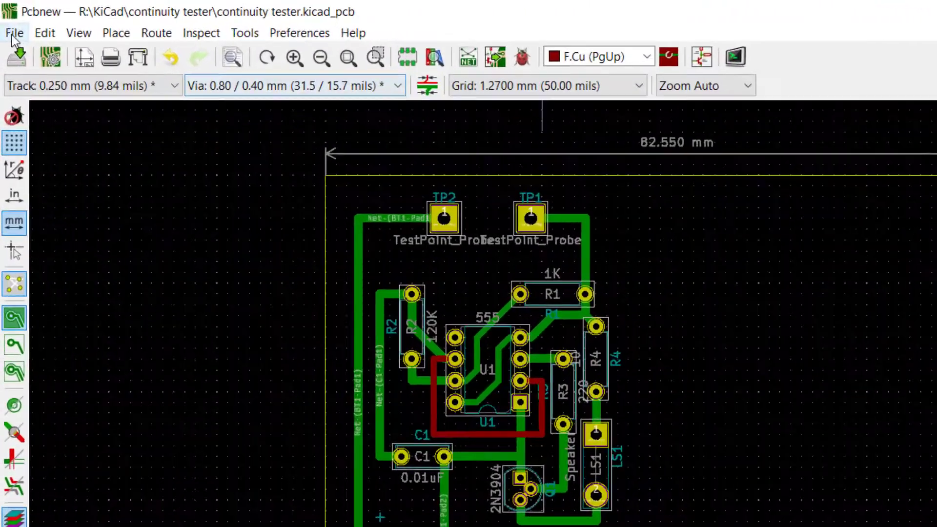
# Bring up the Plot dialog with Gerber kept as the output format
pyautogui.click(10, 21)
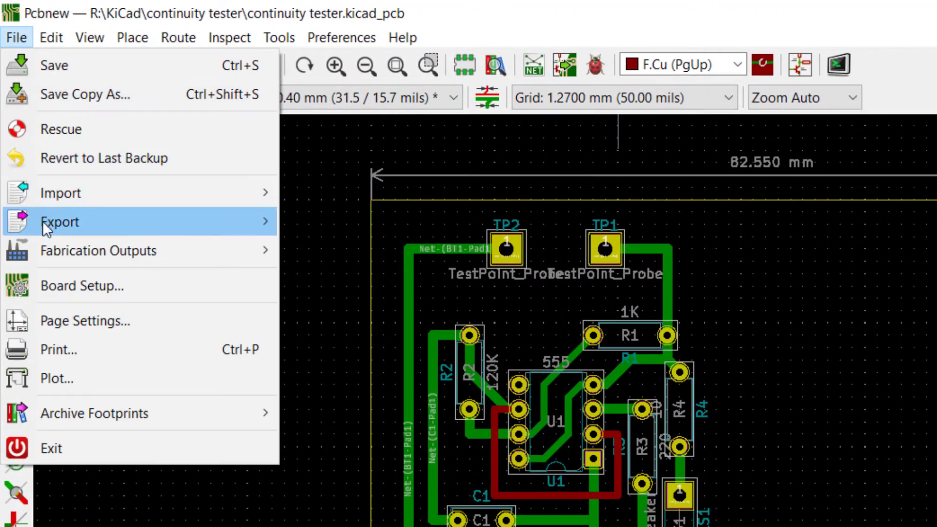
pyautogui.moveTo(39, 223)
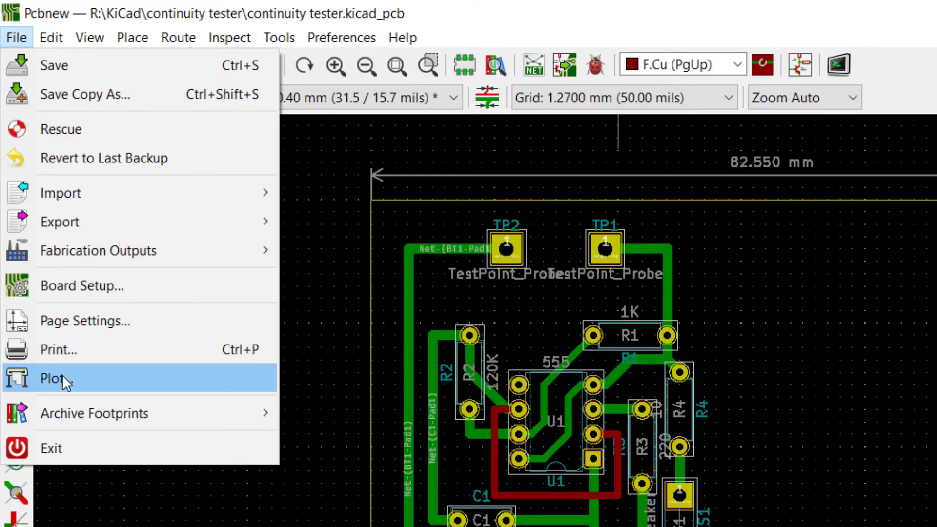
pyautogui.click(60, 376)
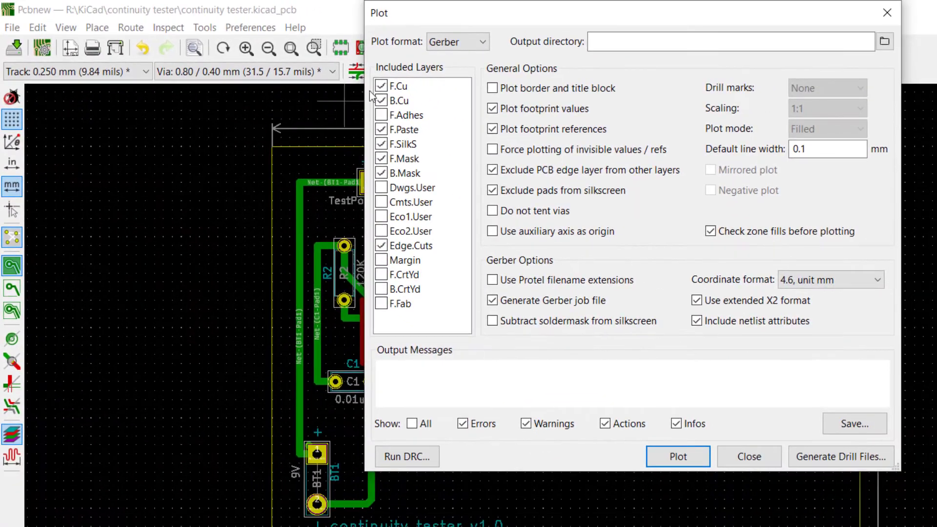
pyautogui.click(485, 44)
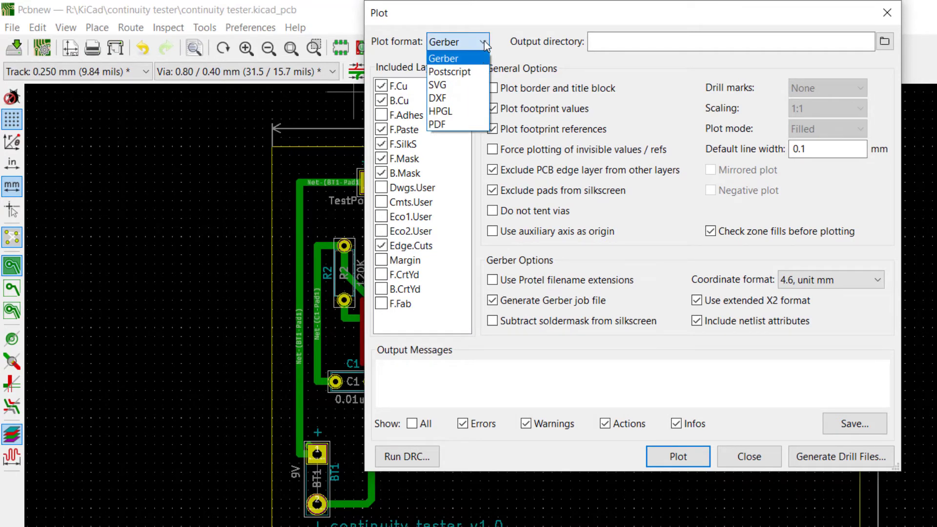
pyautogui.click(498, 44)
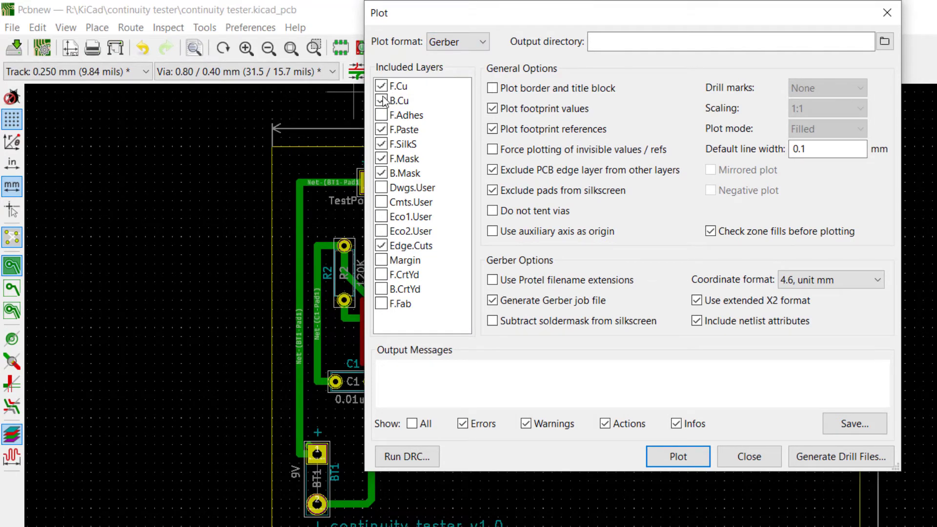
# Exclude F.Paste, plot the Gerber files, and begin saving the output messages report
pyautogui.click(381, 130)
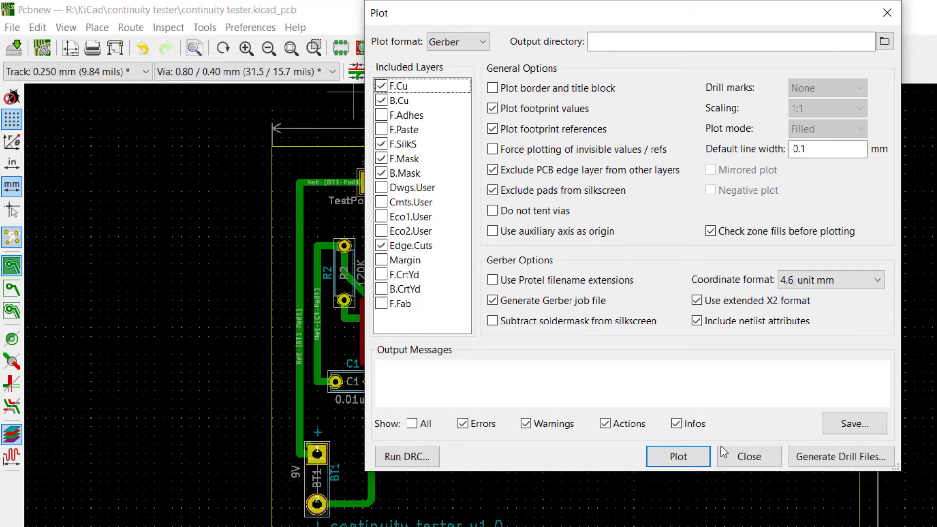
pyautogui.click(678, 457)
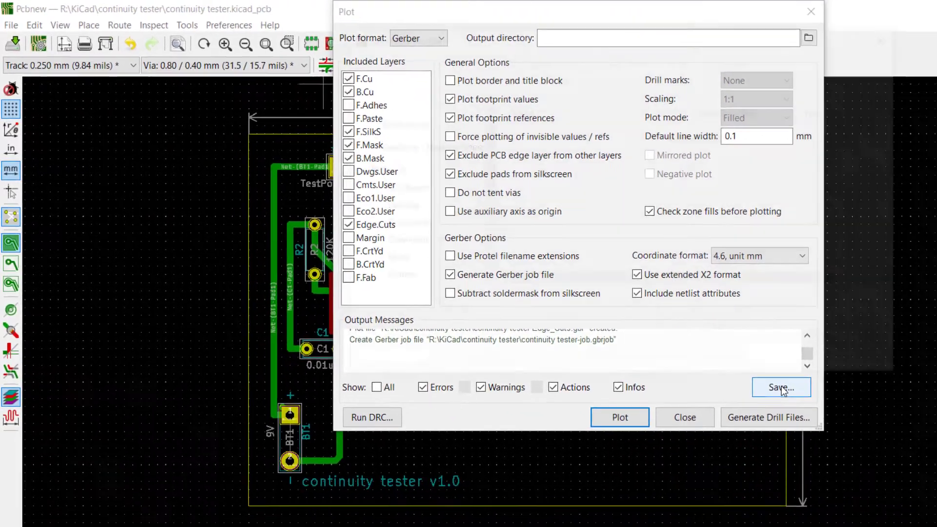
pyautogui.click(854, 423)
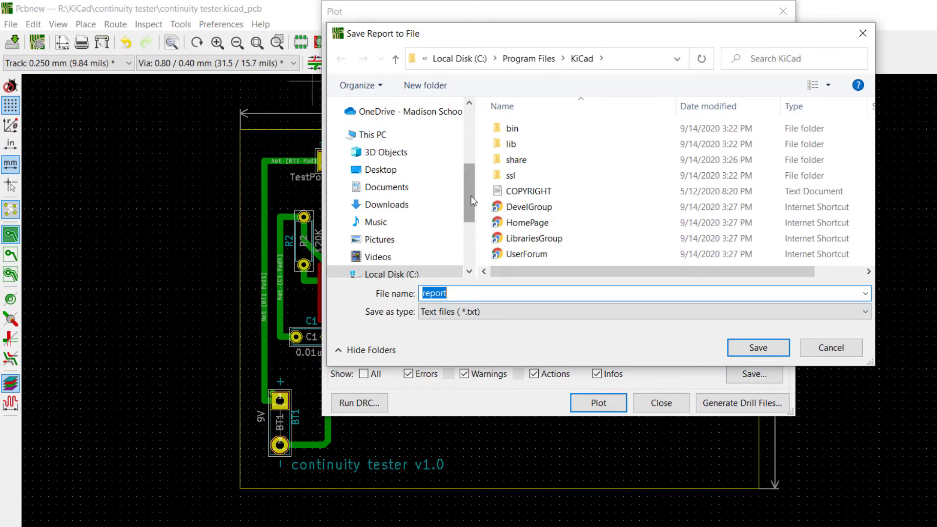
# Save the plot report in R:\KiCad\continuity tester, then bring up Generate Drill Files
pyautogui.doubleClick(532, 128)
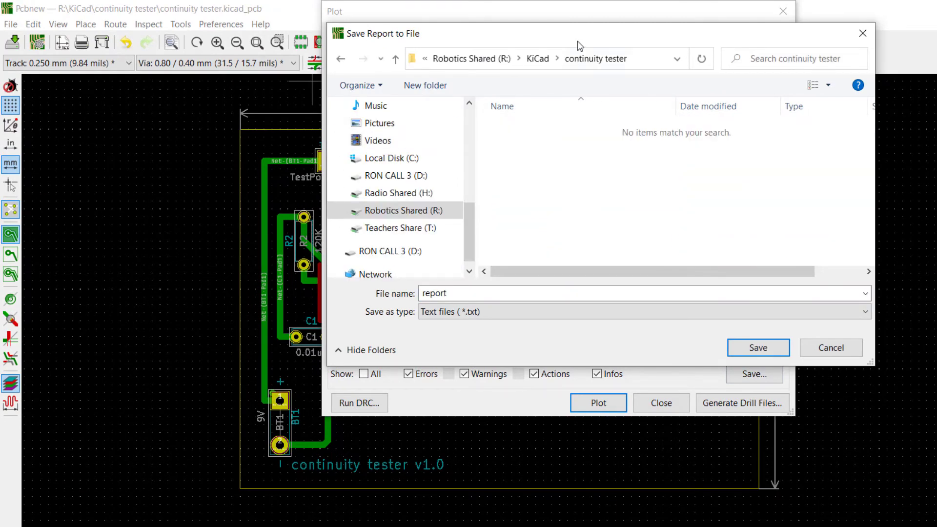
pyautogui.click(755, 347)
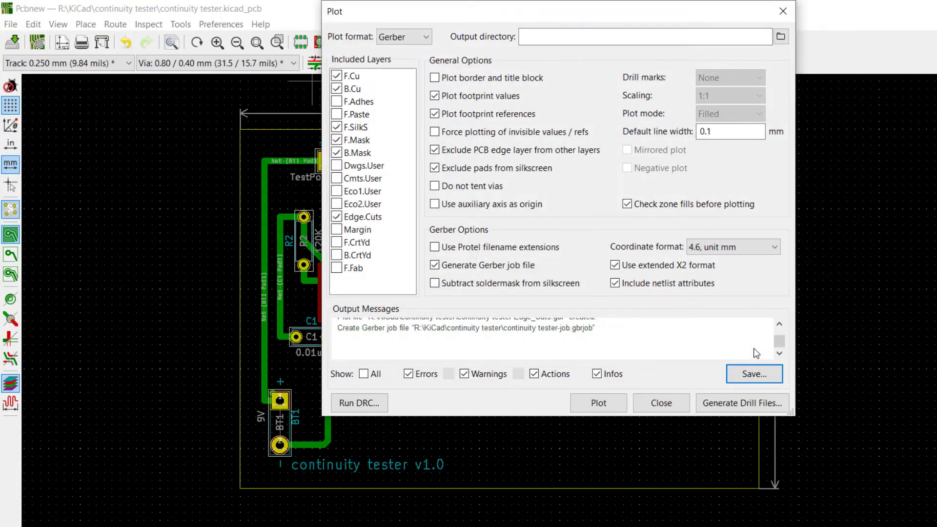
pyautogui.click(426, 37)
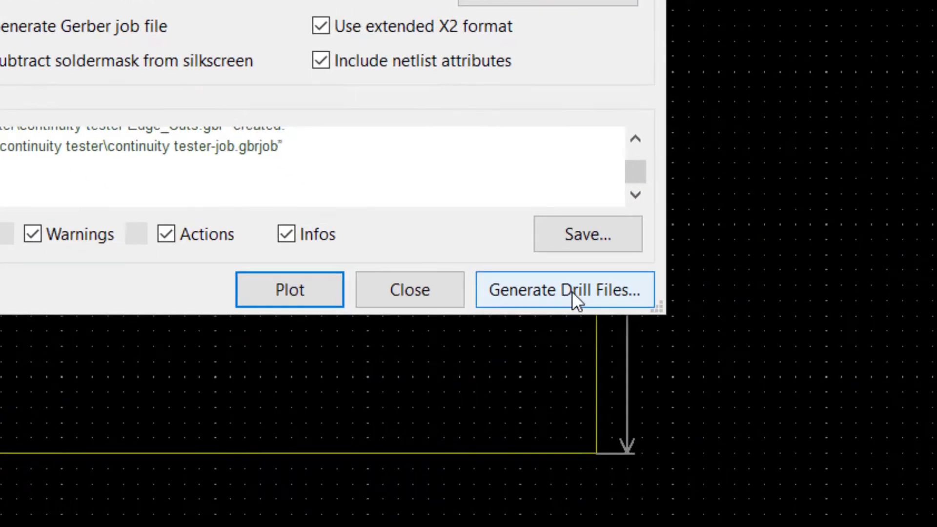
pyautogui.click(746, 404)
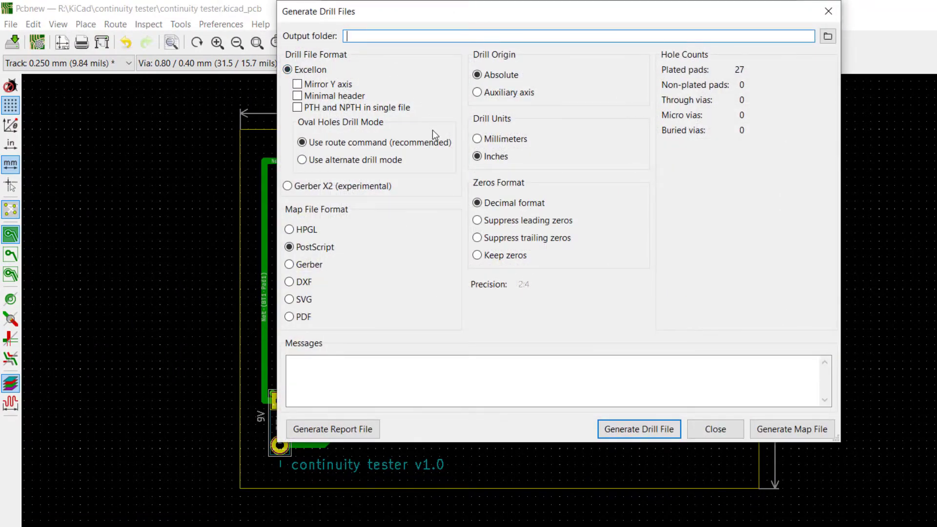
# Generate continuity tester-PTH.drl and -NPTH.drl into the project folder and close both dialogs
pyautogui.click(827, 35)
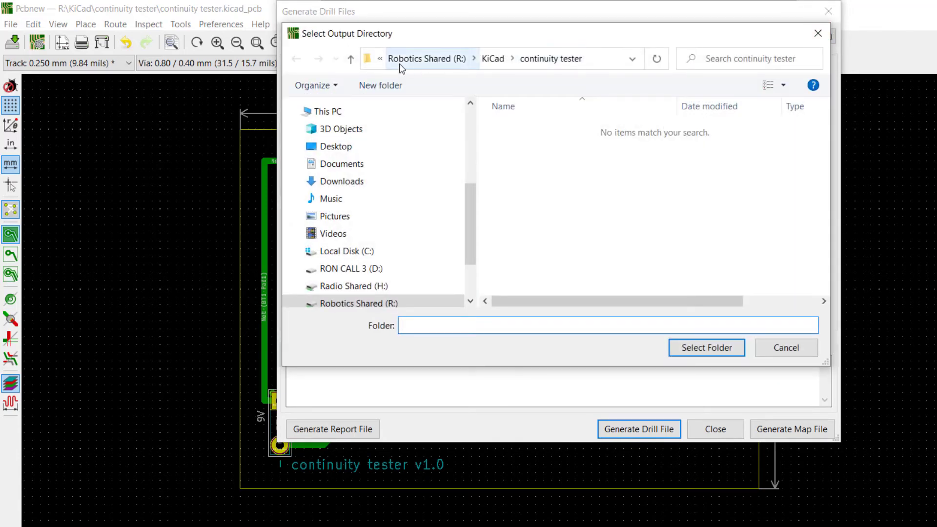
pyautogui.click(717, 350)
pyautogui.click(649, 432)
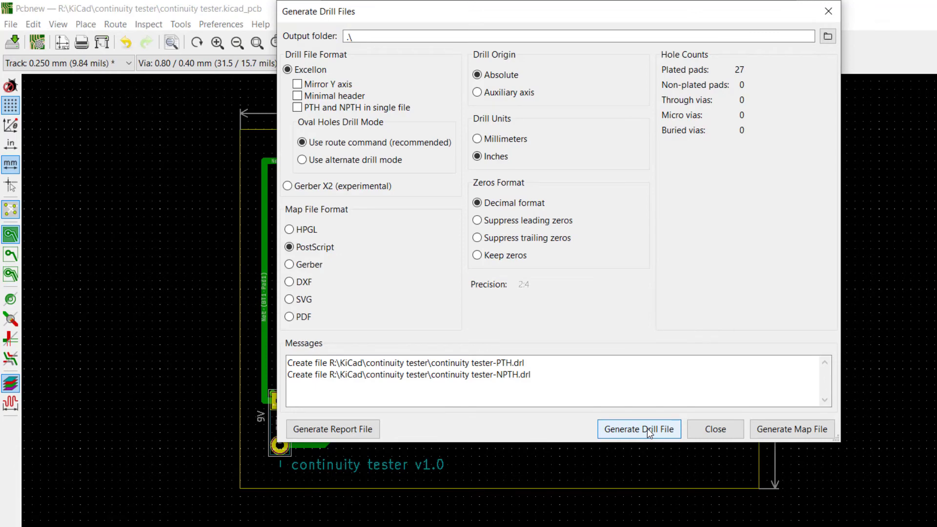
pyautogui.click(713, 431)
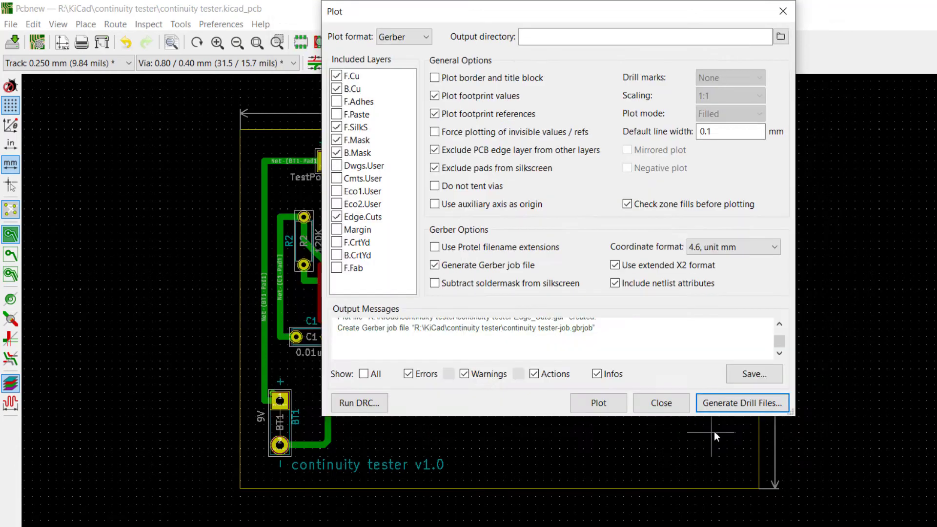
pyautogui.click(661, 404)
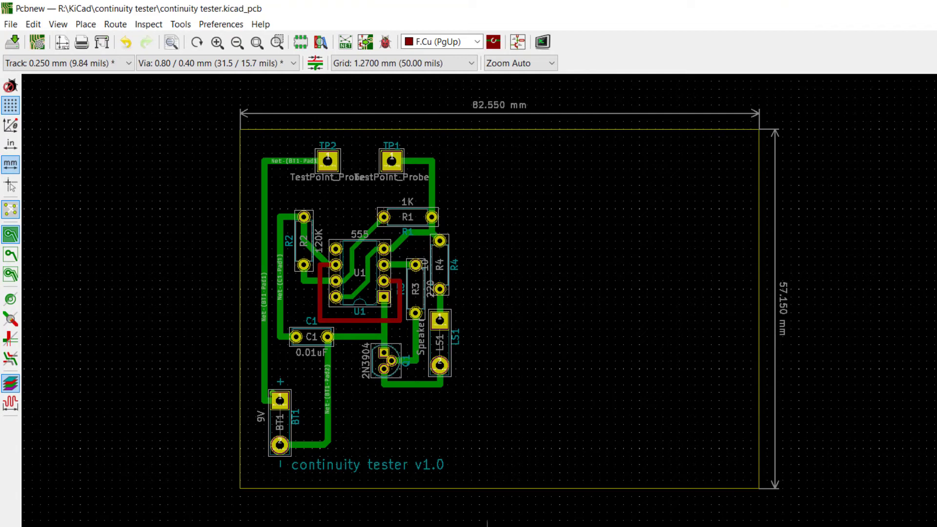
# Switch to the KiCad Project Manager and launch GerbView
pyautogui.moveTo(664, 526)
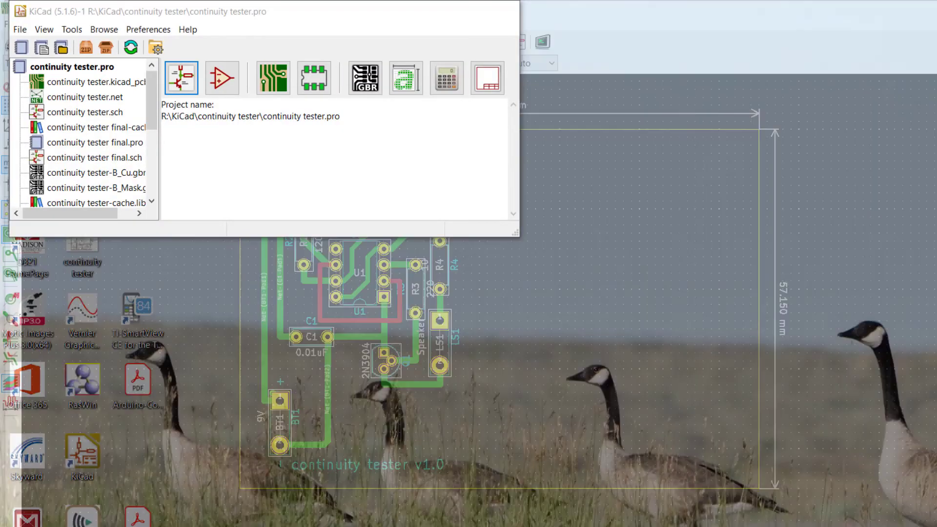
pyautogui.click(503, 507)
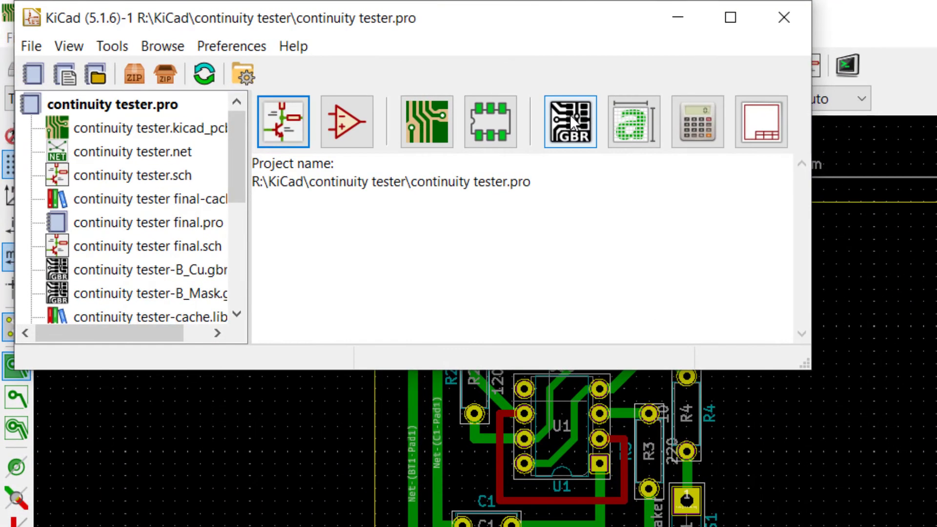
pyautogui.click(570, 117)
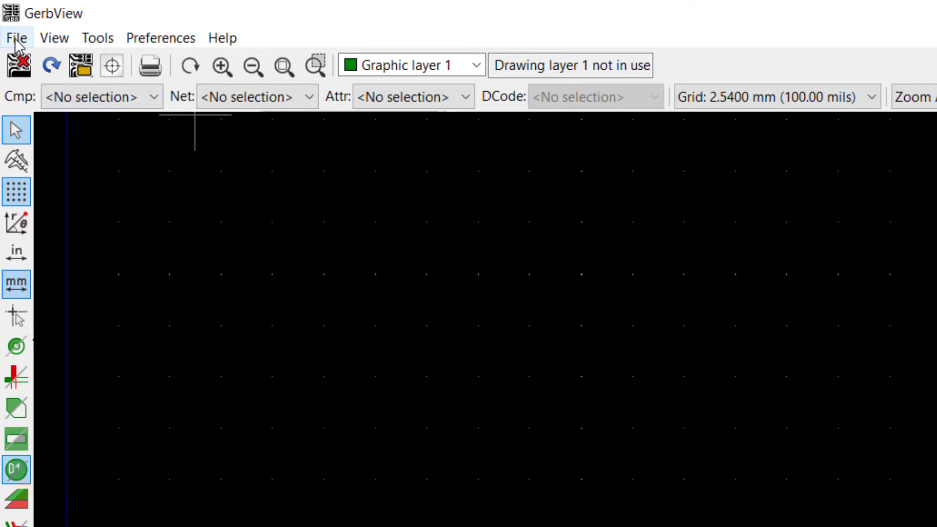
# Select all seven continuity tester files, from B_Cu.gbr onward, and load them into GerbView
pyautogui.click(83, 67)
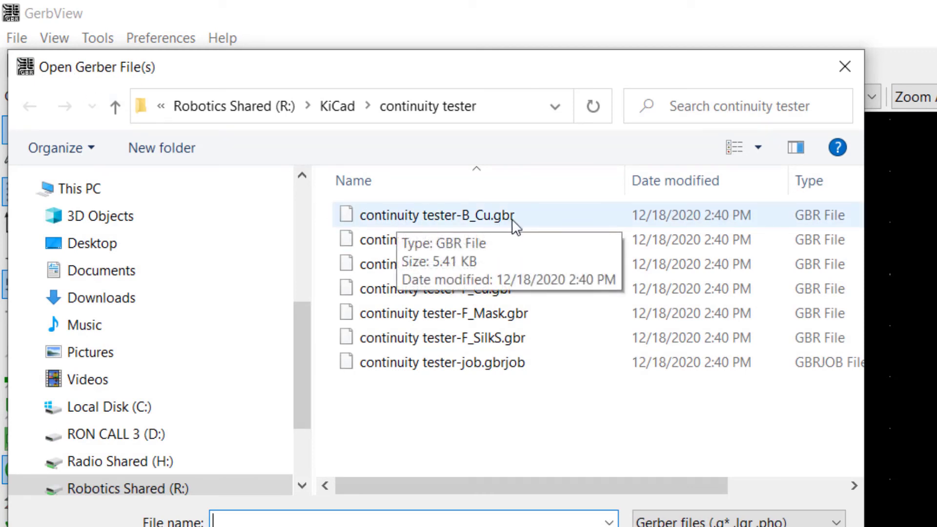
pyautogui.click(406, 215)
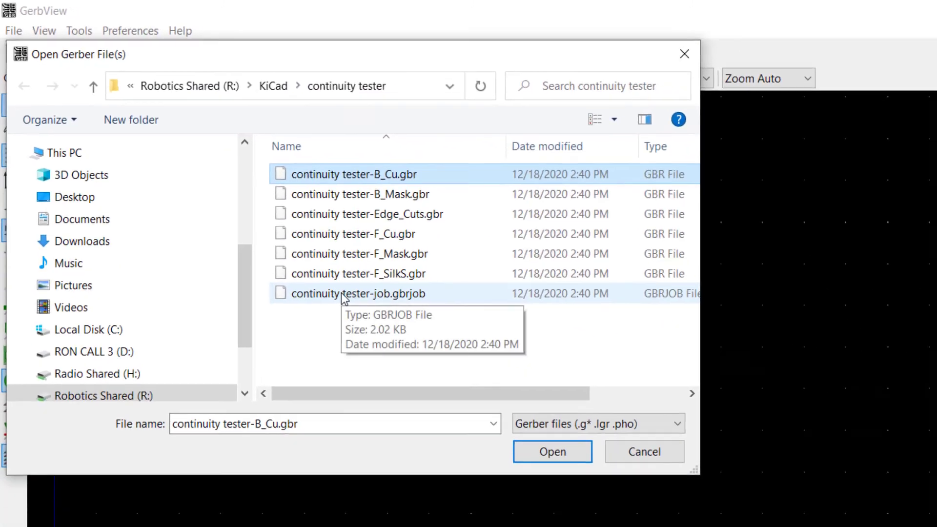
pyautogui.keyDown('shift'); pyautogui.click(341, 293); pyautogui.keyUp('shift')
pyautogui.click(552, 451)
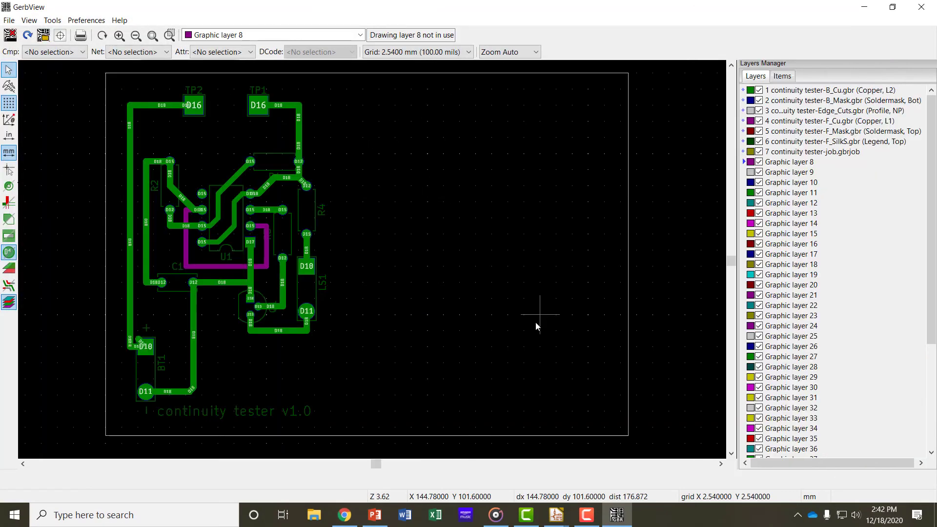